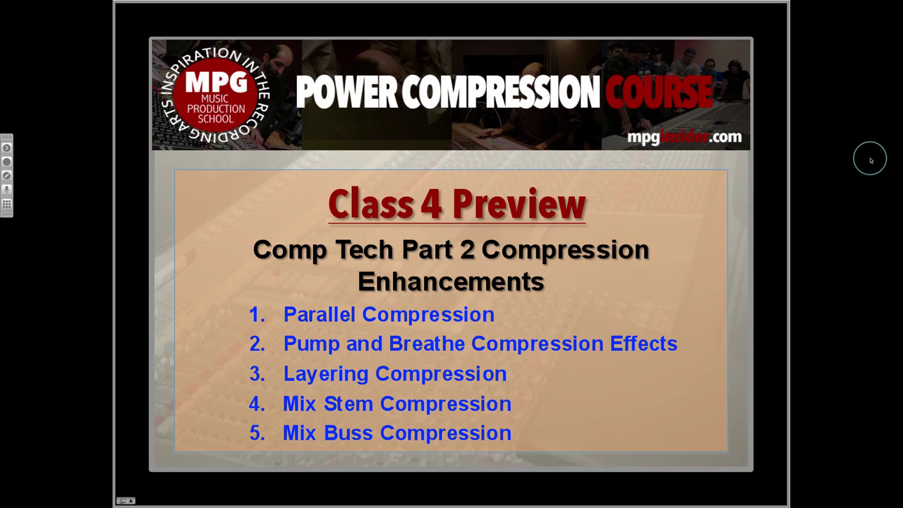
Switch from SketchBook Pro to the Pro Tools mix session PEC Class 8
{"action": "key", "text": "super+Tab"}
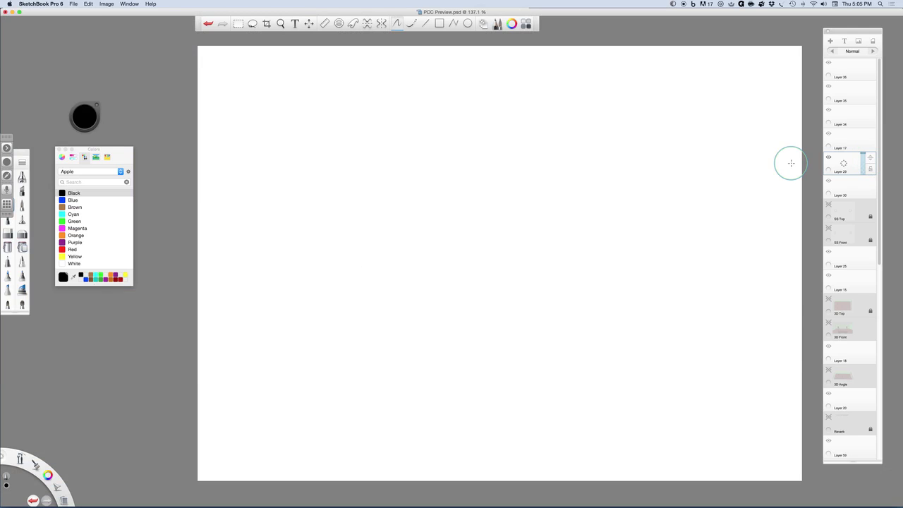
{"action": "key", "text": "super+Tab"}
{"action": "key", "text": "super+Tab"}
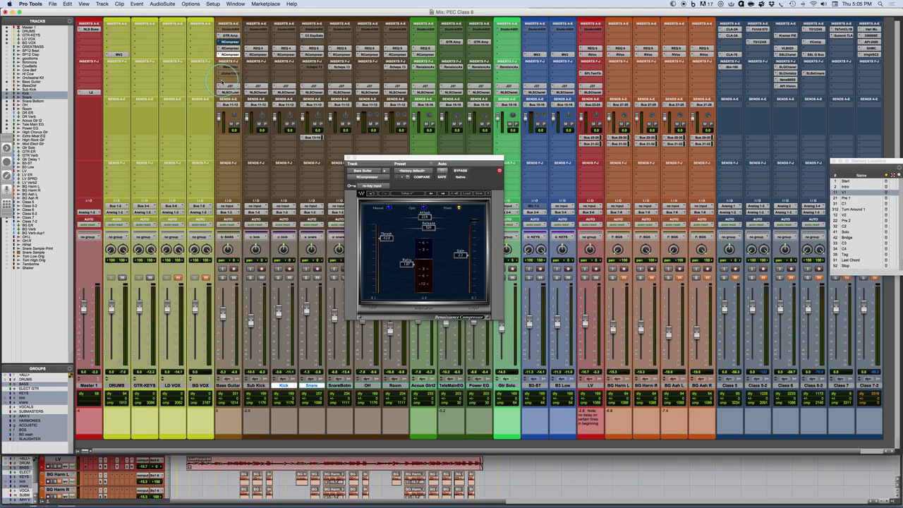
Insert the mono CLA-2A compressor from the Dynamics plug-ins on the Bass Guitar track
{"action": "left_click", "coordinate": [225, 80]}
{"action": "mouse_move", "coordinate": [240, 93]}
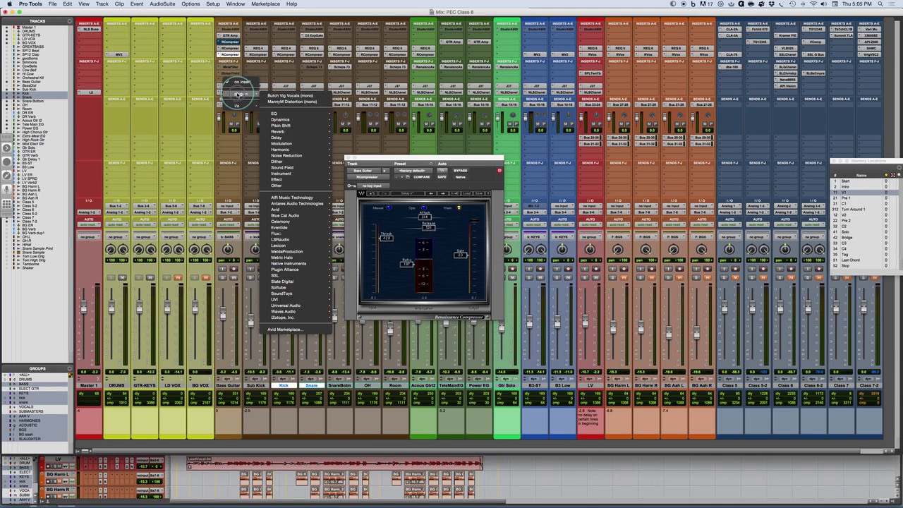
{"action": "mouse_move", "coordinate": [302, 121]}
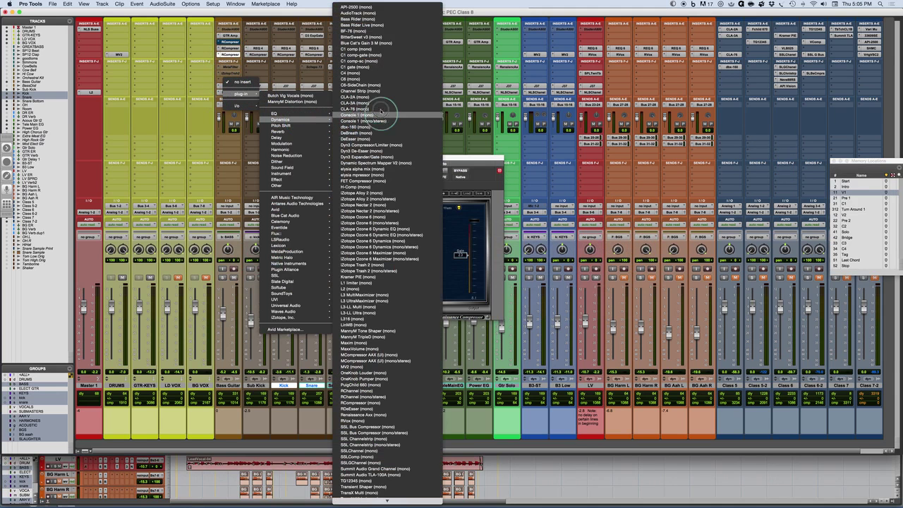
{"action": "left_click", "coordinate": [361, 97]}
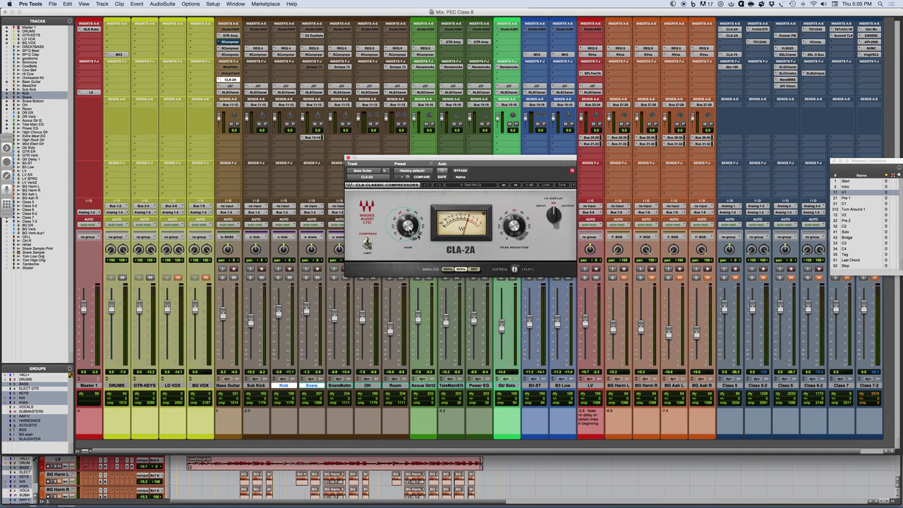
Turn the CLA-2A's HIFREQ emphasis off, adjust peak reduction and gain, and start playback
{"action": "left_click", "coordinate": [474, 269]}
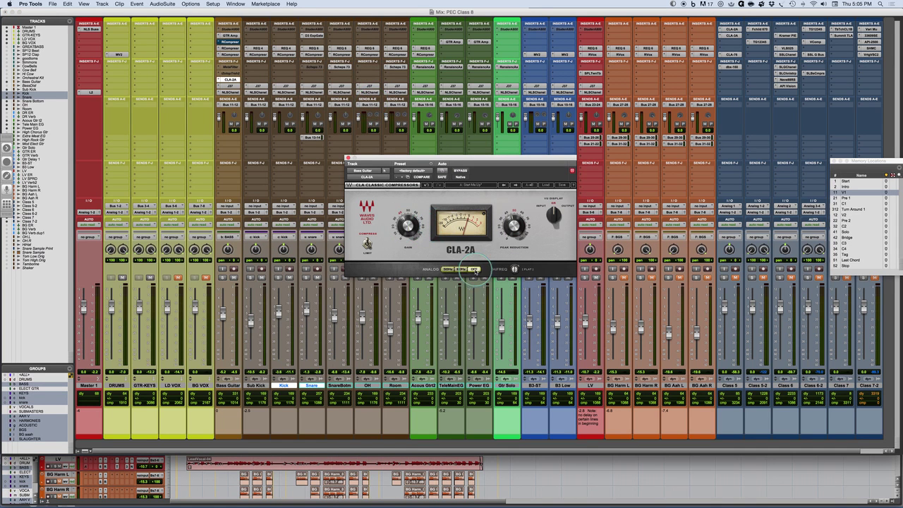
{"action": "left_click", "coordinate": [514, 268]}
{"action": "left_click_drag", "start_coordinate": [515, 226], "coordinate": [492, 237]}
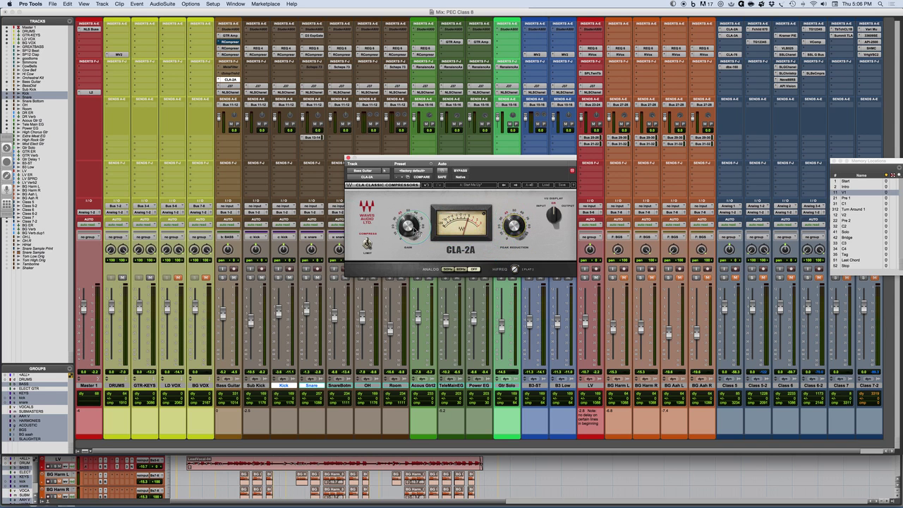
{"action": "left_click_drag", "start_coordinate": [406, 225], "coordinate": [443, 224]}
{"action": "key", "text": "space"}
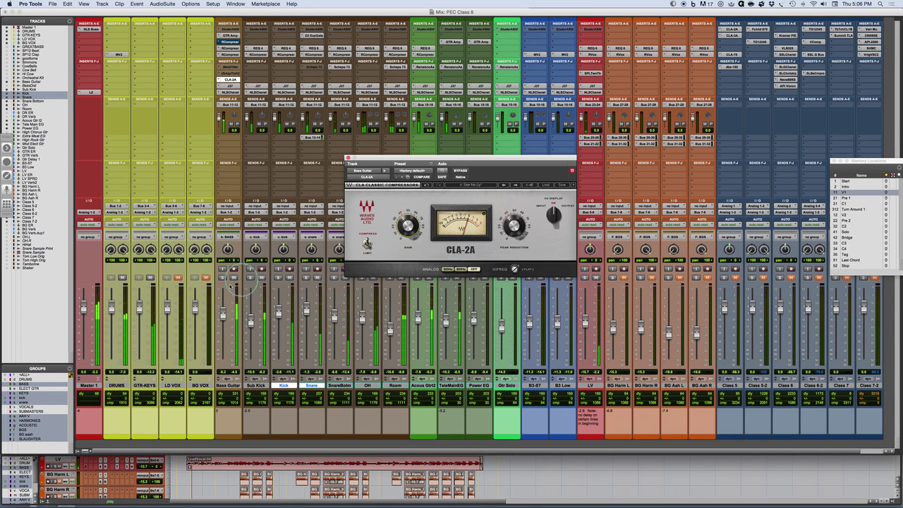
Solo the bass and retune the CLA-2A peak reduction, with output gain at 18.24, during playback
{"action": "left_click", "coordinate": [221, 278]}
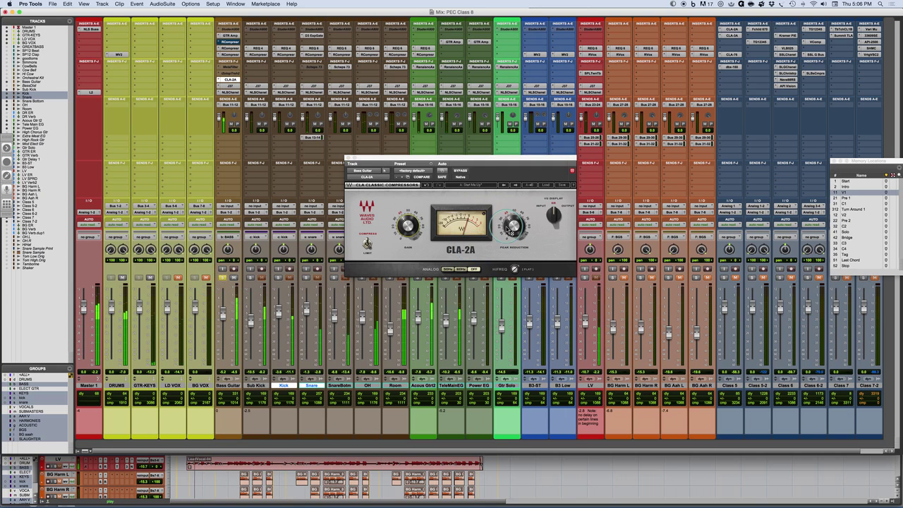
{"action": "left_click", "coordinate": [513, 224]}
{"action": "left_click_drag", "start_coordinate": [513, 224], "coordinate": [504, 201]}
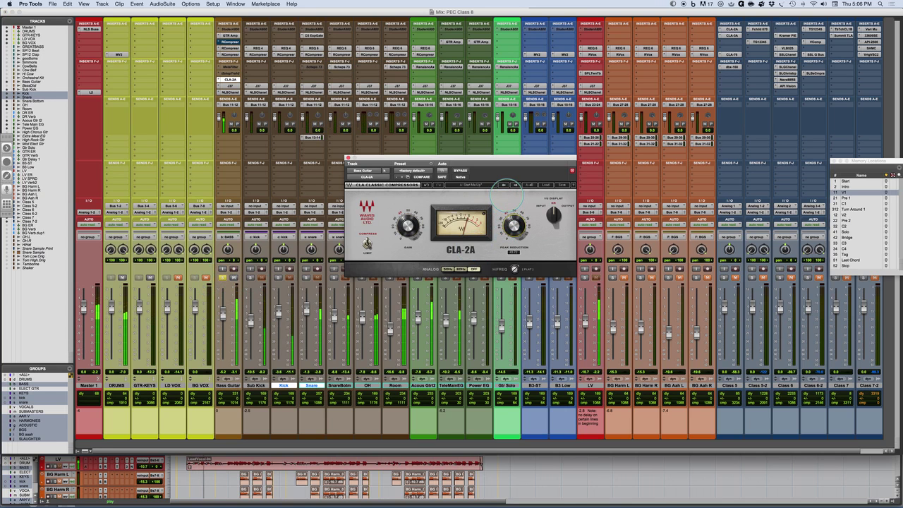
{"action": "left_click_drag", "start_coordinate": [402, 224], "coordinate": [398, 220]}
{"action": "mouse_move", "coordinate": [514, 224]}
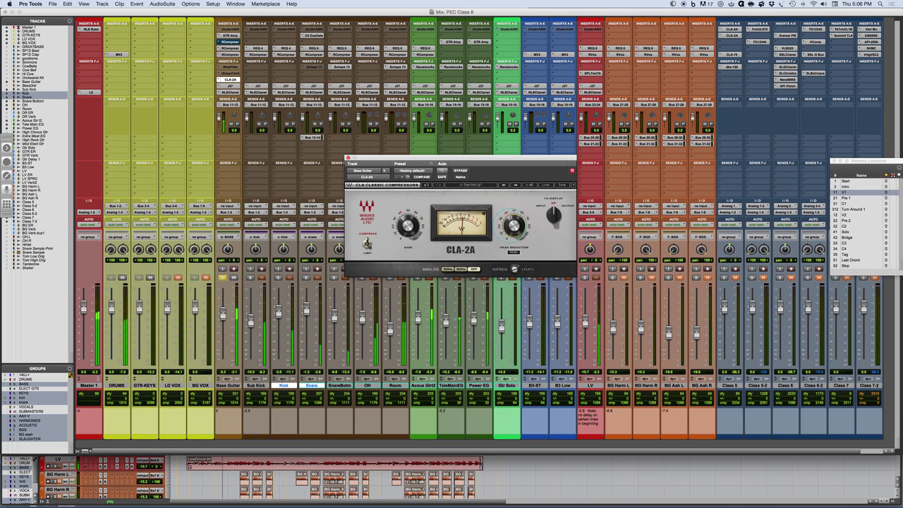
{"action": "mouse_move", "coordinate": [517, 272]}
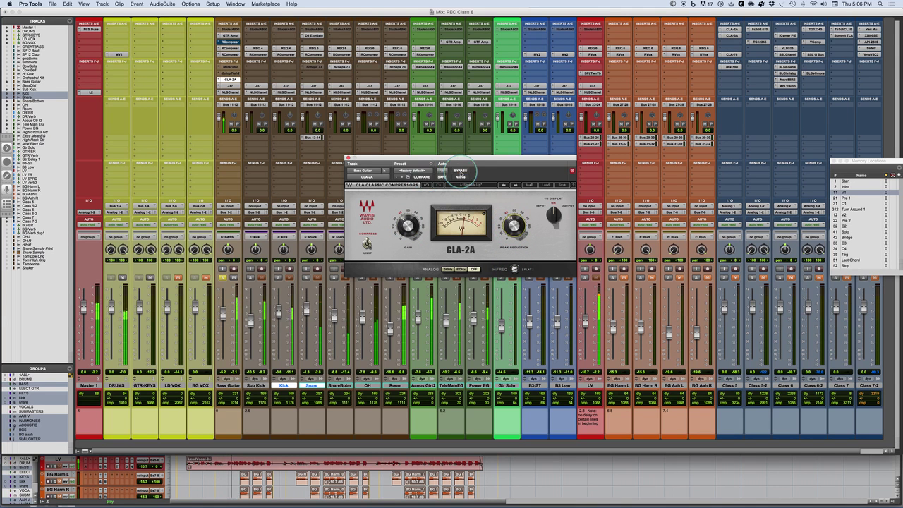
A/B the bass with the CLA-2A bypassed and active, leave it engaged, and tweak its gain
{"action": "left_click", "coordinate": [460, 171]}
{"action": "left_click", "coordinate": [460, 172]}
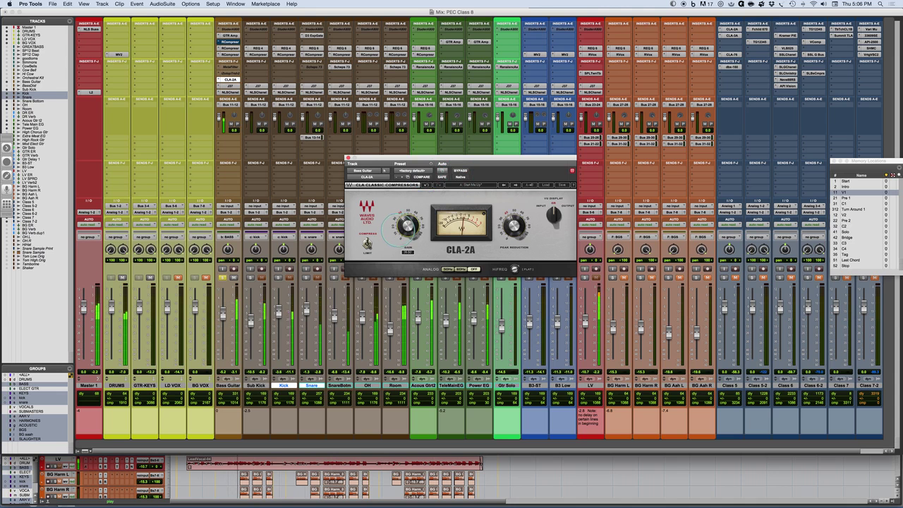
{"action": "mouse_move", "coordinate": [399, 228]}
{"action": "left_click_drag", "start_coordinate": [406, 227], "coordinate": [407, 220]}
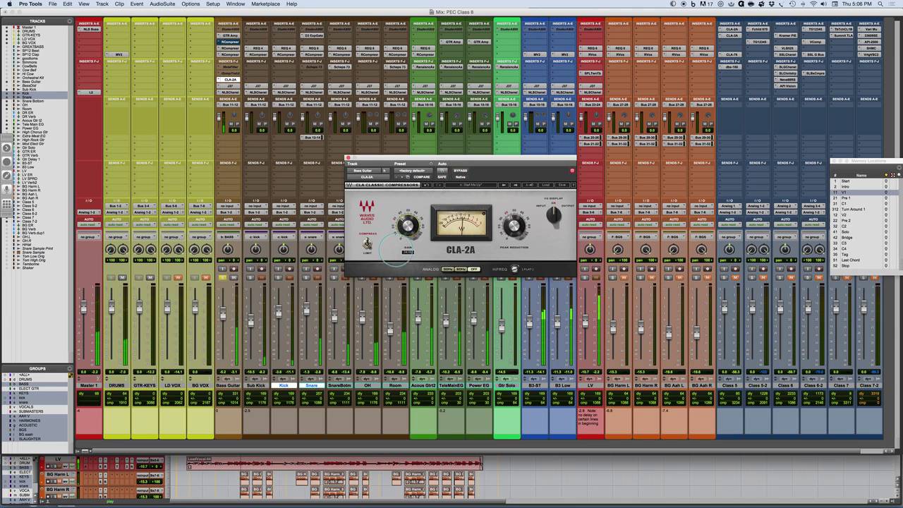
{"action": "left_click", "coordinate": [460, 170]}
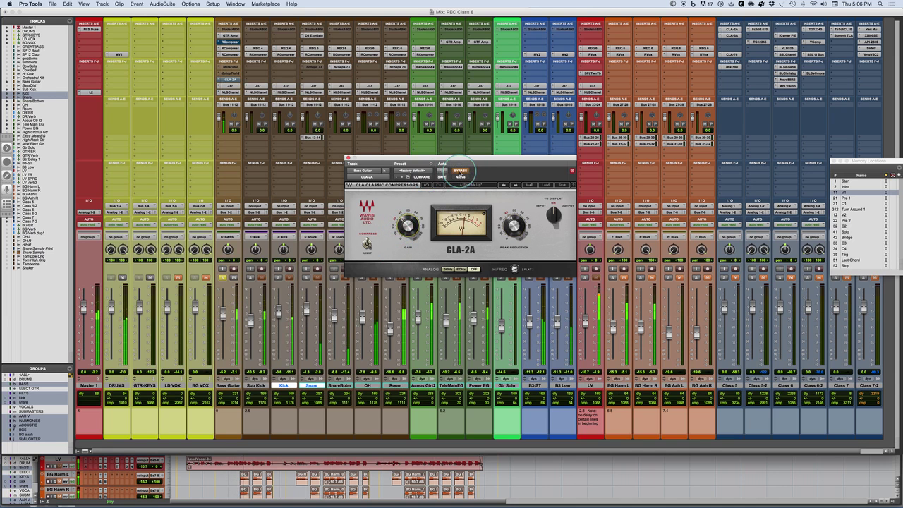
{"action": "left_click", "coordinate": [460, 171]}
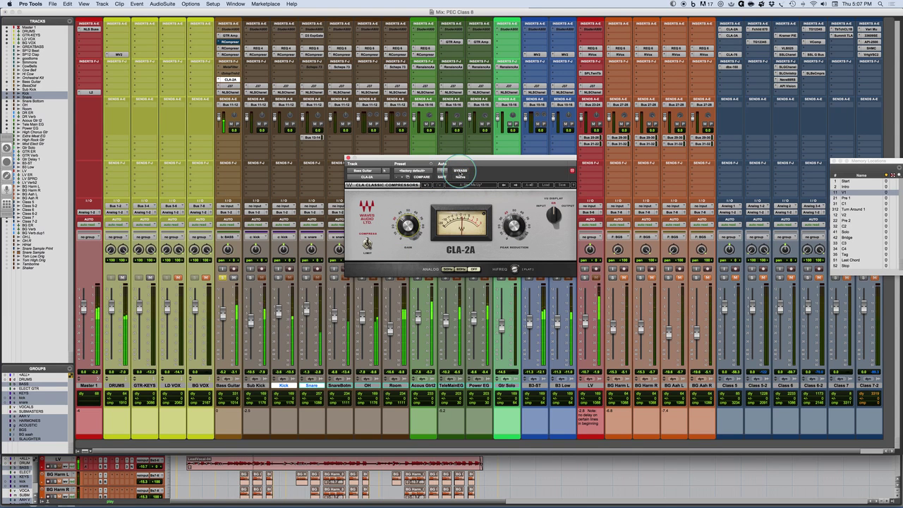
{"action": "left_click", "coordinate": [460, 172]}
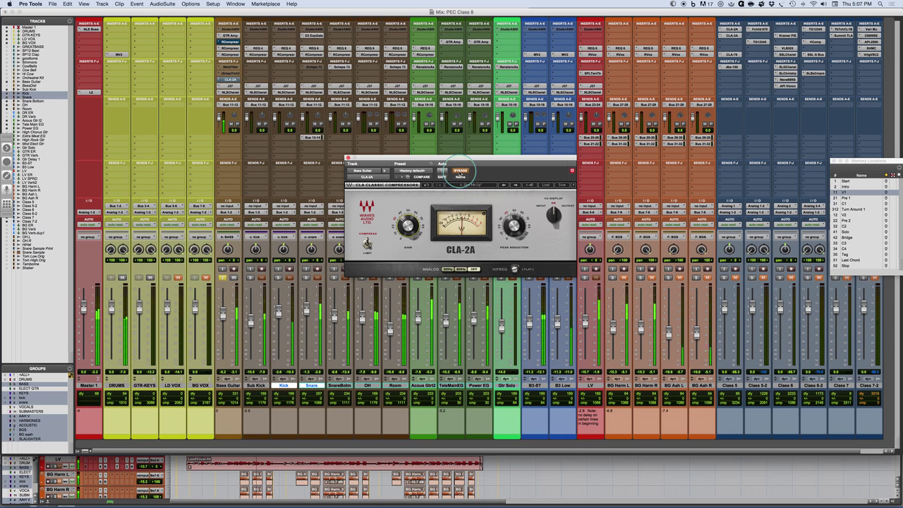
{"action": "left_click", "coordinate": [459, 172]}
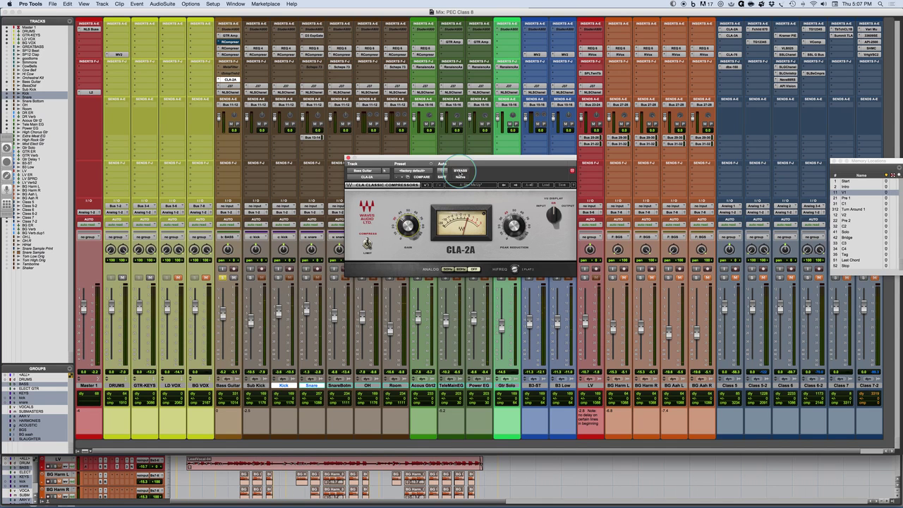
{"action": "left_click", "coordinate": [459, 173]}
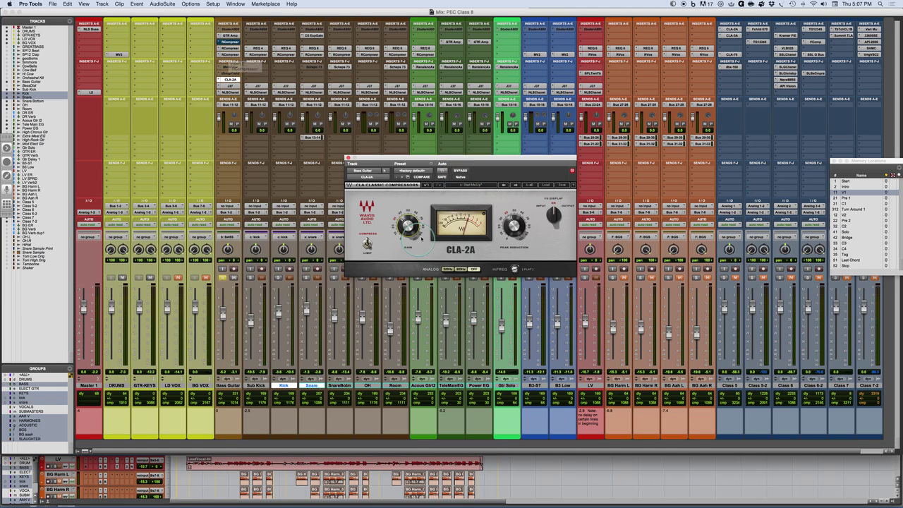
{"action": "left_click_drag", "start_coordinate": [423, 234], "coordinate": [423, 235]}
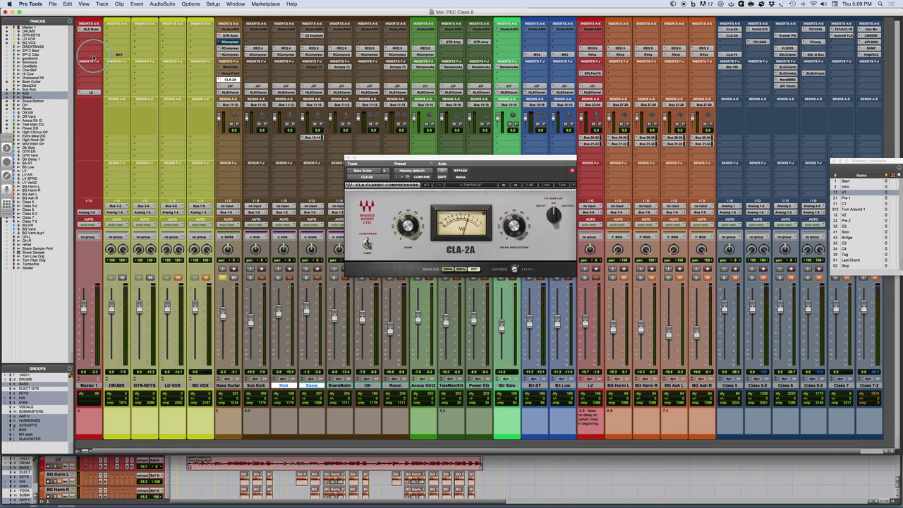
Select Sub Kick through Room, unhide DR ER and DR Verb, then select DR Verb for a new track
{"action": "left_click_drag", "start_coordinate": [412, 158], "coordinate": [564, 155]}
{"action": "left_click", "coordinate": [255, 385]}
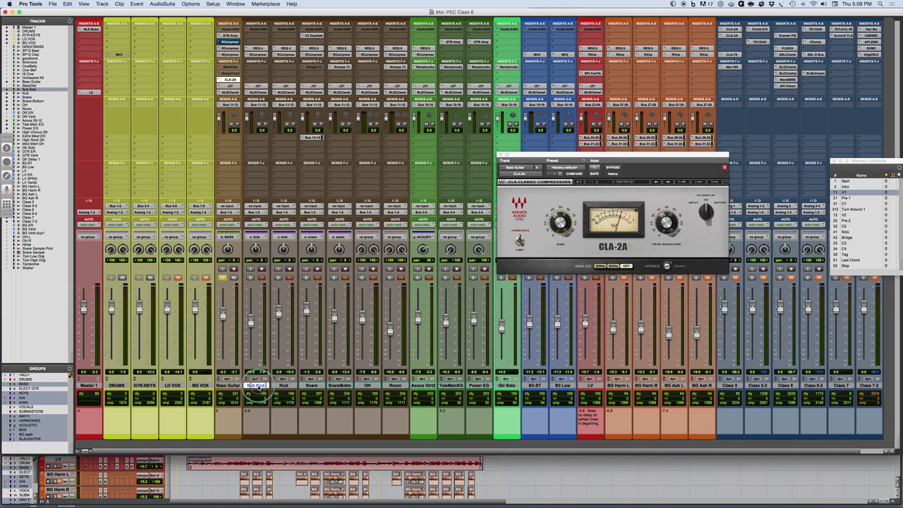
{"action": "left_click_drag", "start_coordinate": [256, 386], "coordinate": [395, 387]}
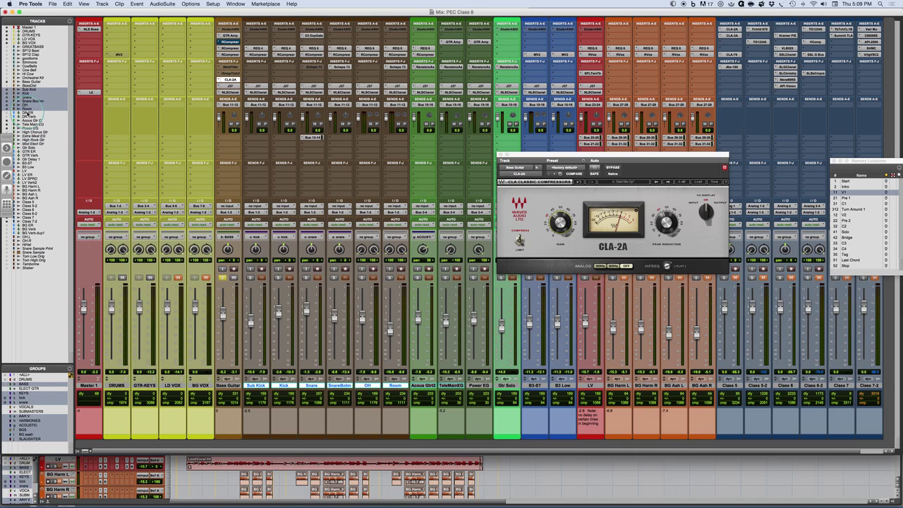
{"action": "left_click", "coordinate": [9, 112]}
{"action": "left_click", "coordinate": [8, 116]}
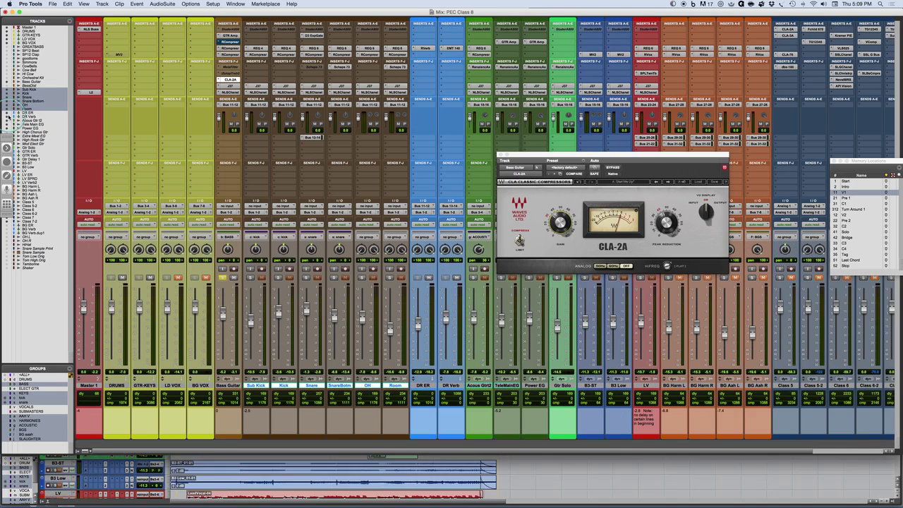
{"action": "left_click", "coordinate": [452, 385]}
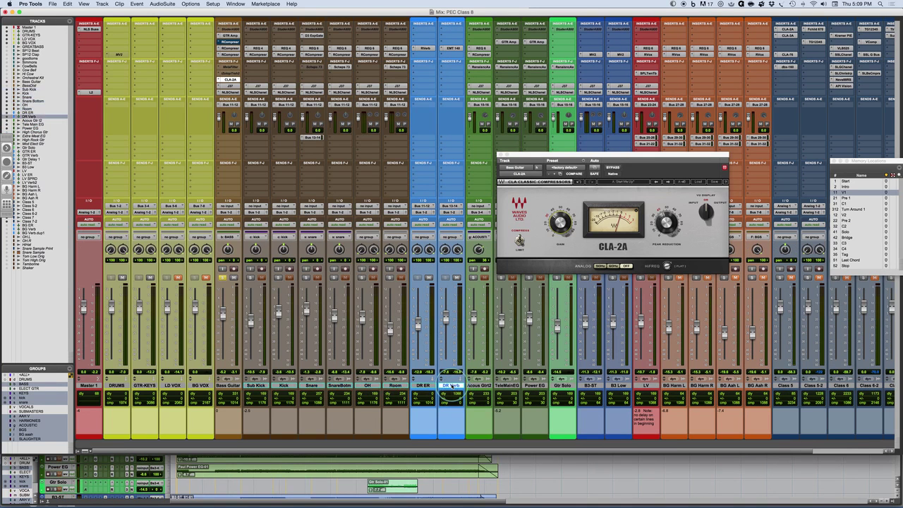
{"action": "key", "text": "super+shift+n"}
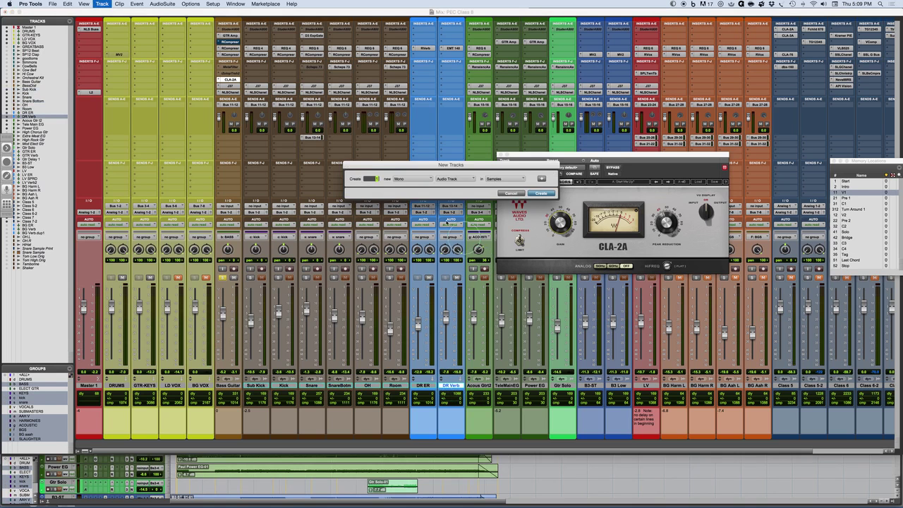
Create a new stereo Aux Input track, Aux 1, after DR Verb
{"action": "left_click", "coordinate": [421, 181]}
{"action": "left_click", "coordinate": [432, 186]}
{"action": "left_click", "coordinate": [471, 180]}
{"action": "left_click", "coordinate": [492, 186]}
{"action": "left_click", "coordinate": [541, 193]}
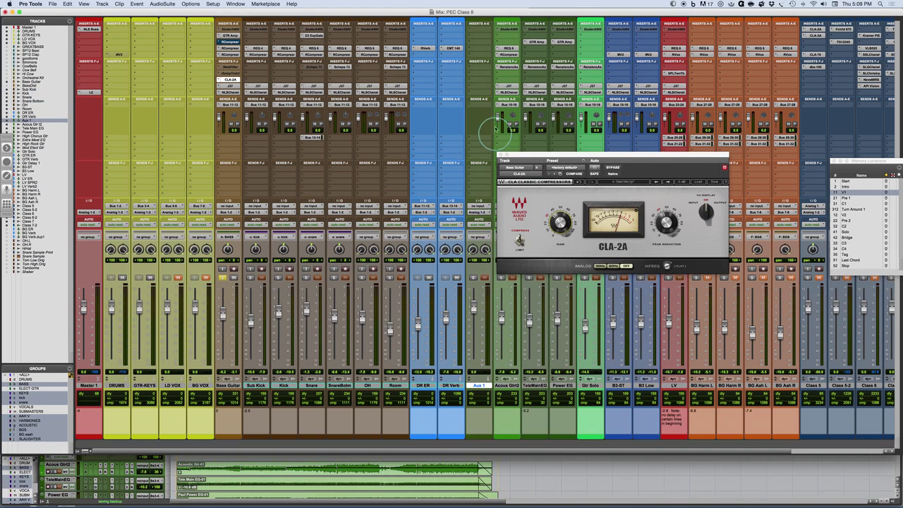
Leave Aux 1's inserts empty for now and set its input to a bus
{"action": "left_click", "coordinate": [470, 50]}
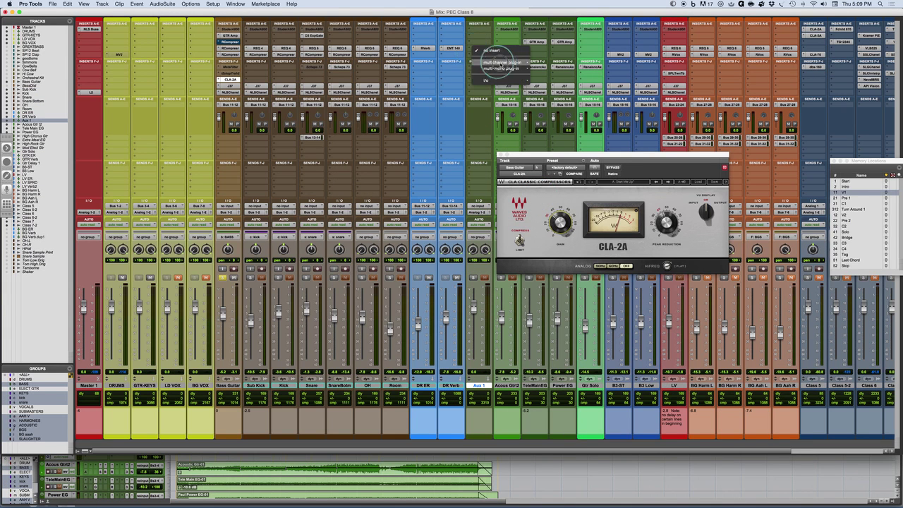
{"action": "mouse_move", "coordinate": [507, 63]}
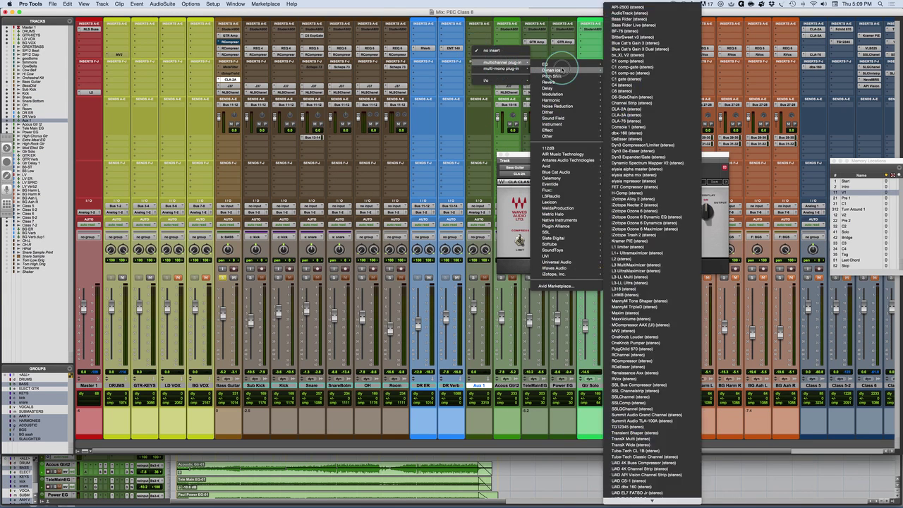
{"action": "key", "text": "Escape"}
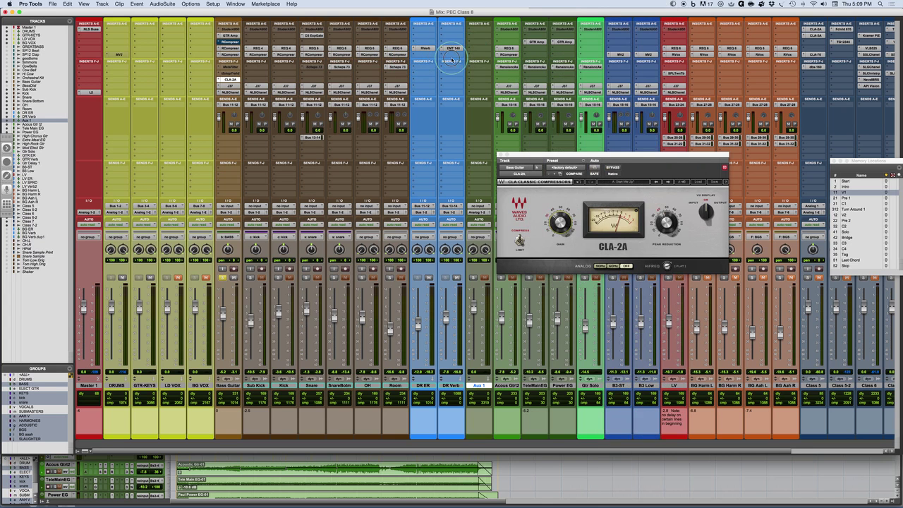
{"action": "left_click", "coordinate": [479, 206]}
{"action": "mouse_move", "coordinate": [492, 226]}
{"action": "mouse_move", "coordinate": [533, 228]}
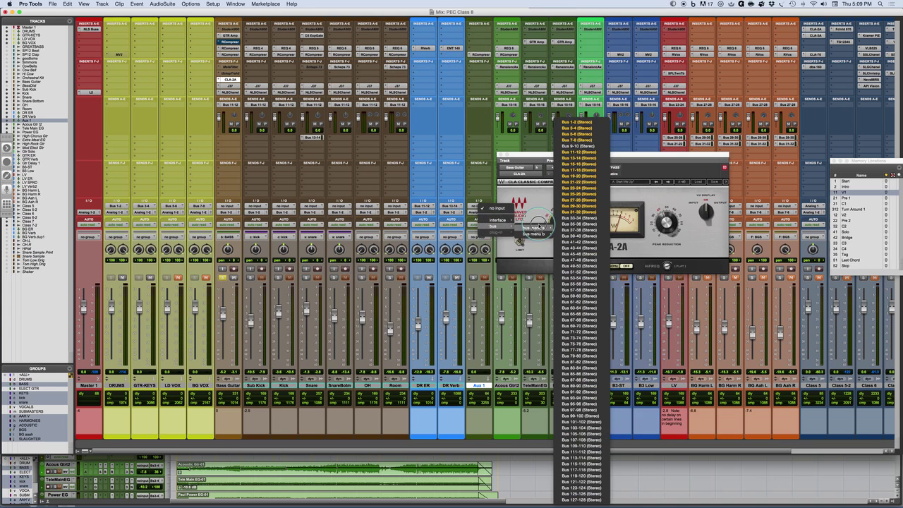
{"action": "left_click", "coordinate": [581, 218]}
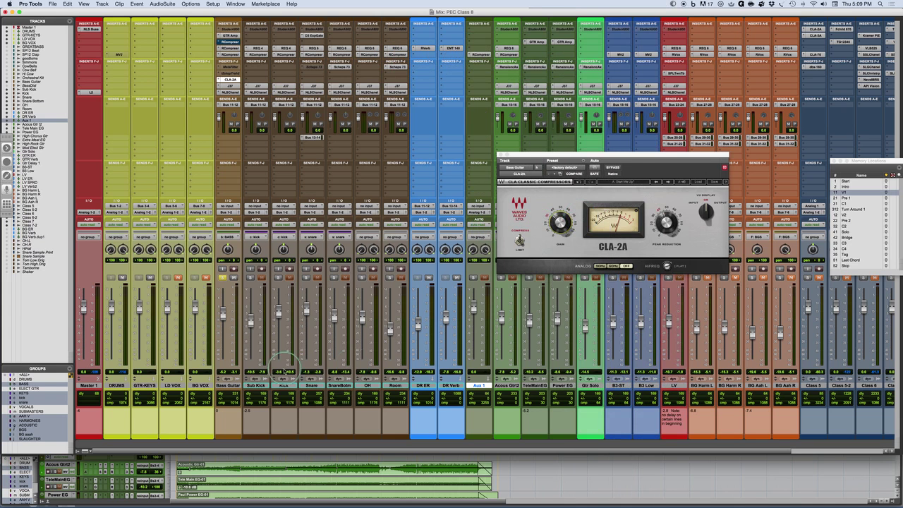
Send Sub Kick through DR Verb to Bus 33-34 and pull Aux 1 down to about -37 dB
{"action": "left_click", "coordinate": [256, 385]}
{"action": "left_click_drag", "start_coordinate": [418, 387], "coordinate": [451, 385]}
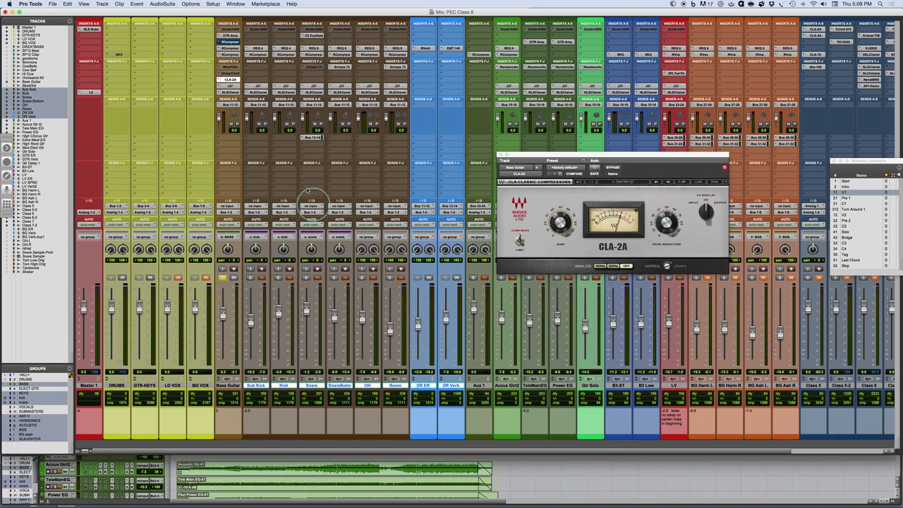
{"action": "left_click", "coordinate": [248, 158]}
{"action": "mouse_move", "coordinate": [296, 177]}
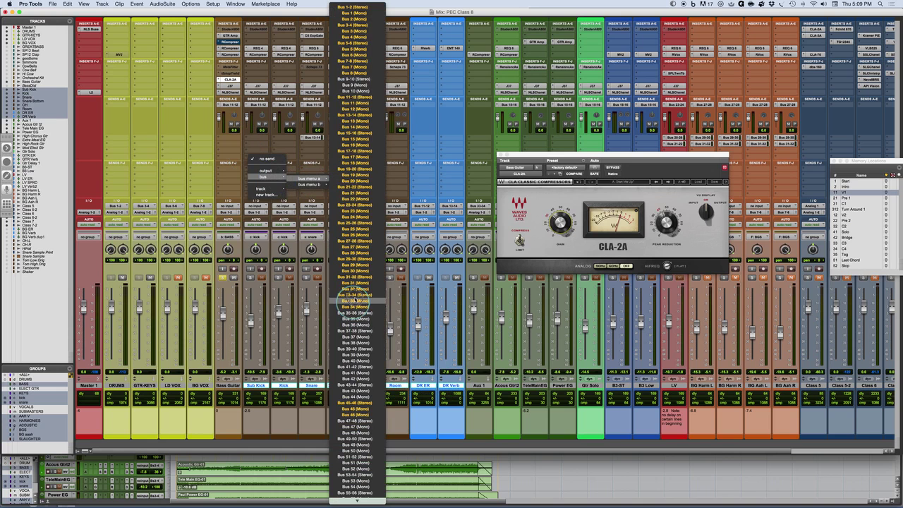
{"action": "left_click", "coordinate": [354, 301], "text": "alt+shift"}
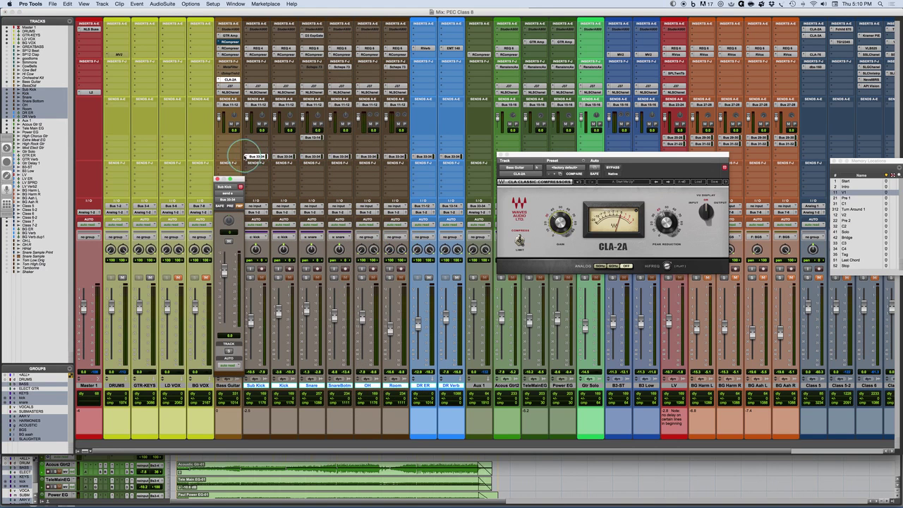
{"action": "left_click", "coordinate": [246, 156], "text": "super"}
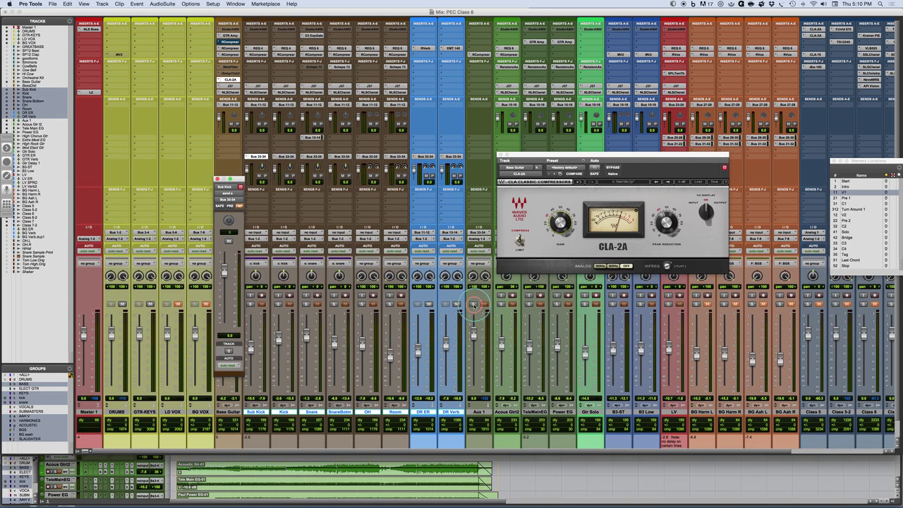
{"action": "left_click_drag", "start_coordinate": [474, 337], "coordinate": [474, 377]}
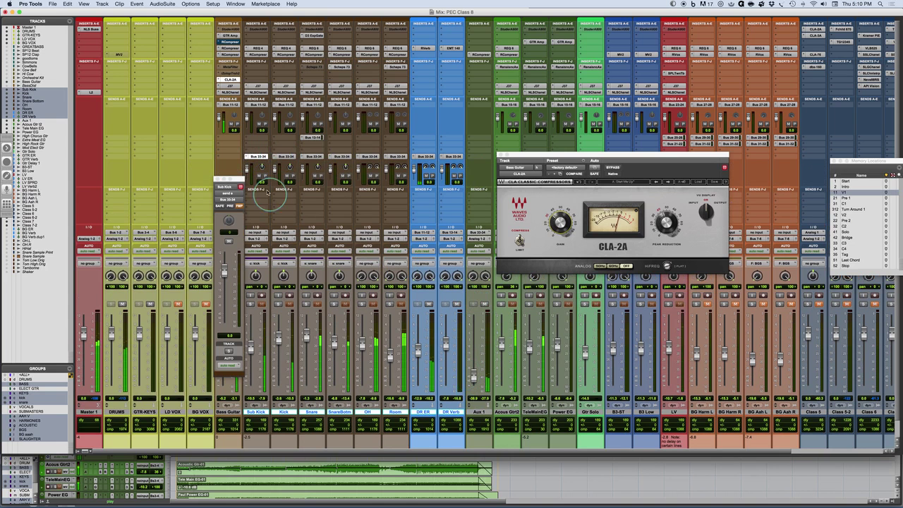
Solo Sub Kick, Kick, Snare and SnareBotm and start playback
{"action": "left_click_drag", "start_coordinate": [240, 179], "coordinate": [172, 201]}
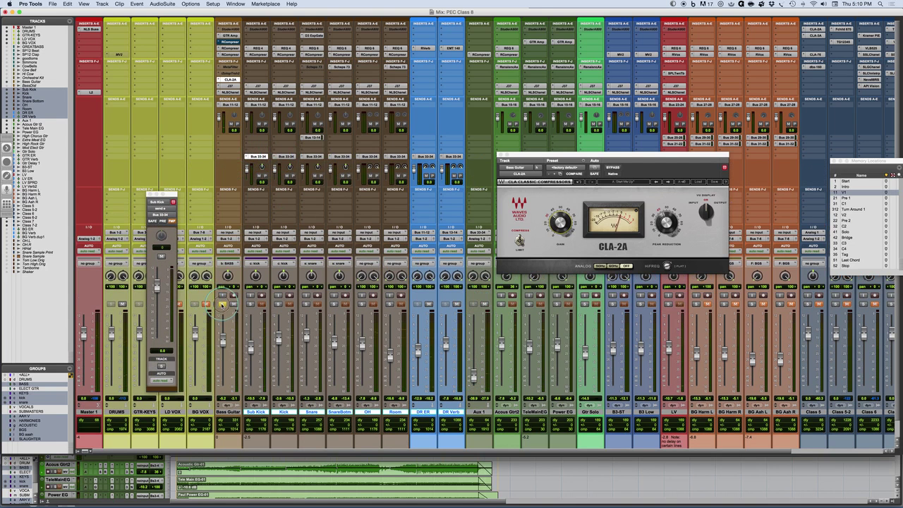
{"action": "left_click", "coordinate": [250, 304]}
{"action": "left_click_drag", "start_coordinate": [249, 304], "coordinate": [345, 305]}
{"action": "key", "text": "space"}
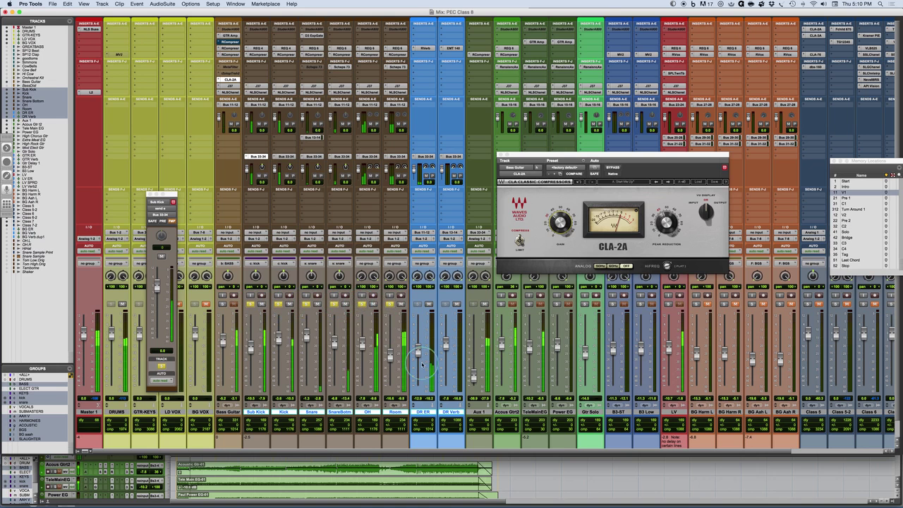
Set DR Verb to about -6.5 dB and raise Aux 1 to about -8.4 dB
{"action": "left_click", "coordinate": [445, 346]}
{"action": "left_click_drag", "start_coordinate": [445, 345], "coordinate": [476, 329]}
{"action": "left_click", "coordinate": [476, 363]}
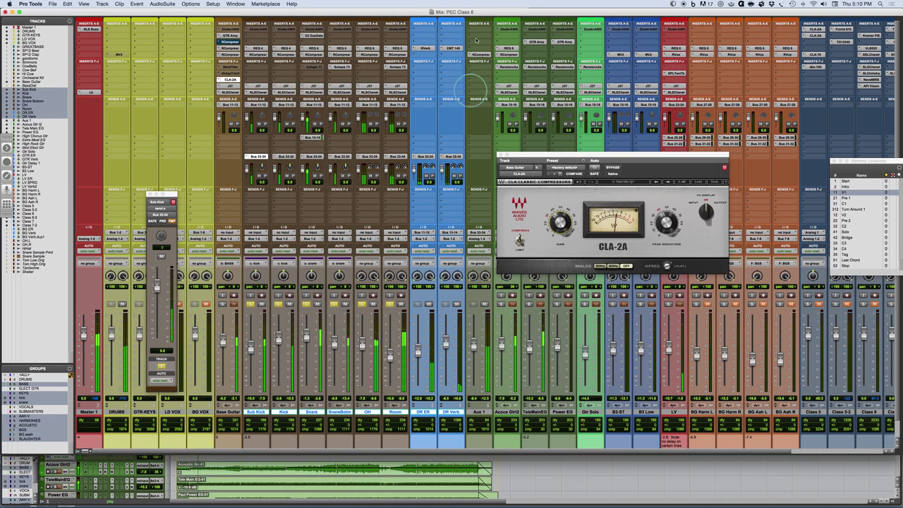
{"action": "left_click", "coordinate": [478, 55]}
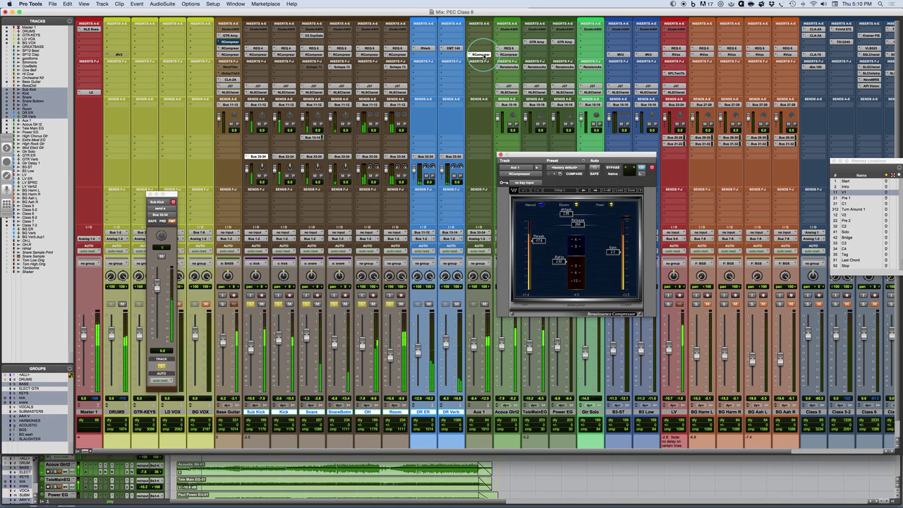
Set Aux 1's RCompressor to about -24.8 threshold and 2.86 ratio in Electro, then drop Aux 1 to -64 dB
{"action": "left_click", "coordinate": [547, 356]}
{"action": "left_click_drag", "start_coordinate": [537, 241], "coordinate": [564, 232]}
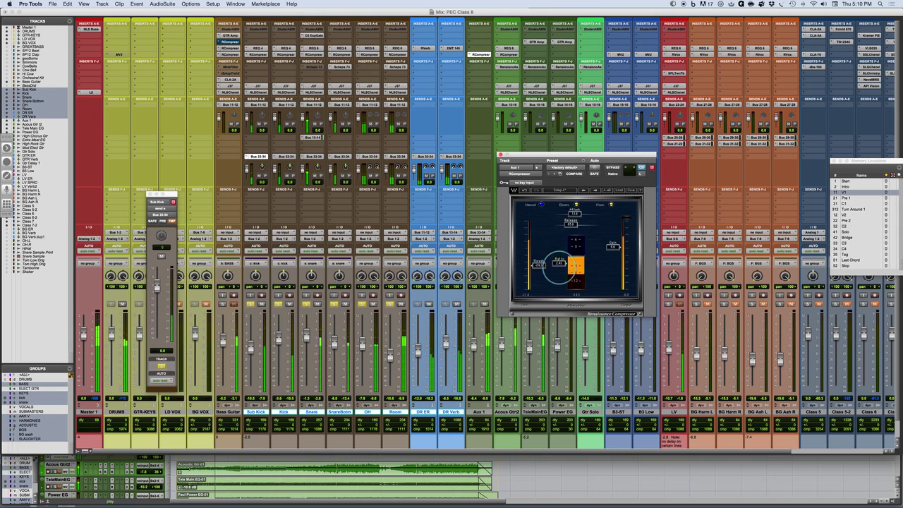
{"action": "left_click_drag", "start_coordinate": [557, 273], "coordinate": [575, 205]}
{"action": "left_click", "coordinate": [575, 204]}
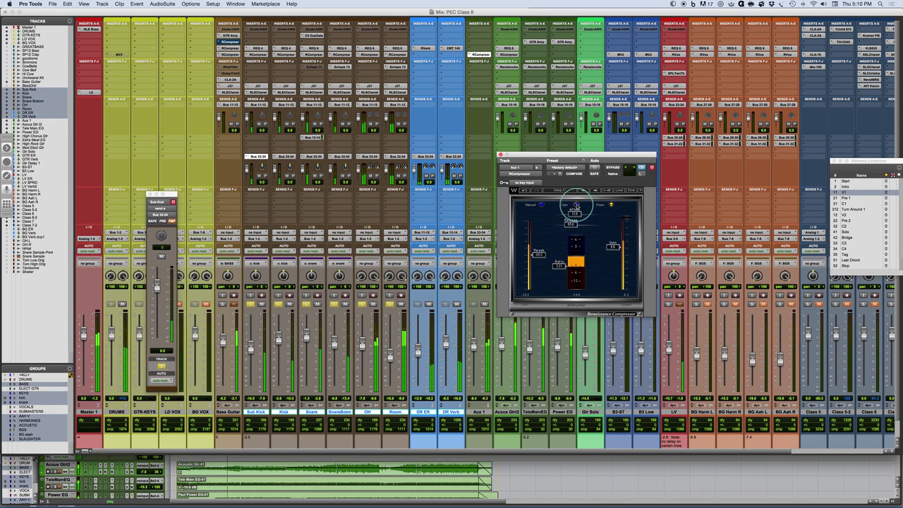
{"action": "mouse_move", "coordinate": [537, 254]}
{"action": "left_mouse_down"}
{"action": "mouse_move", "coordinate": [528, 258]}
{"action": "mouse_move", "coordinate": [539, 252]}
{"action": "left_mouse_up"}
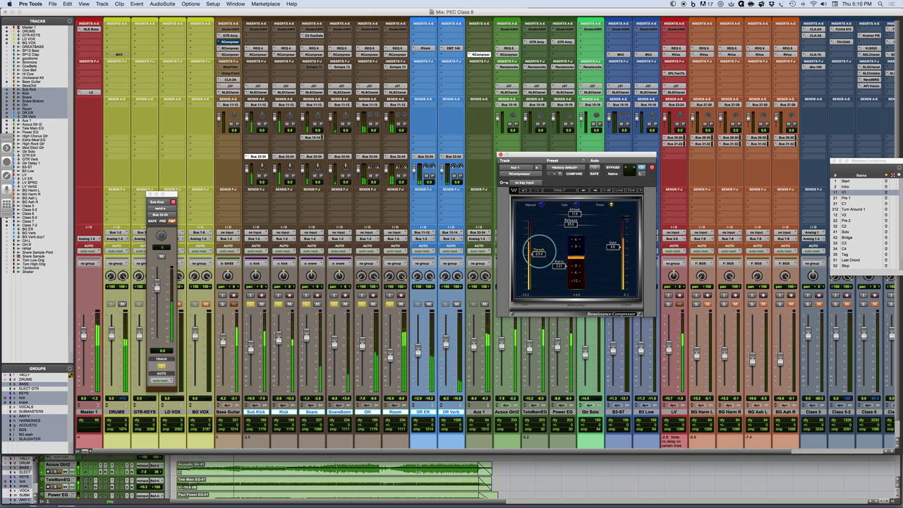
{"action": "left_click", "coordinate": [576, 204]}
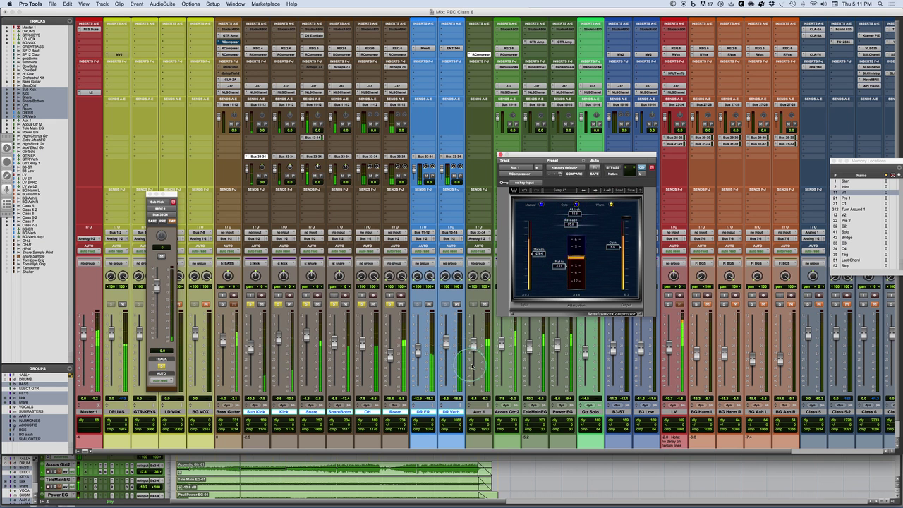
{"action": "left_click_drag", "start_coordinate": [473, 343], "coordinate": [473, 385]}
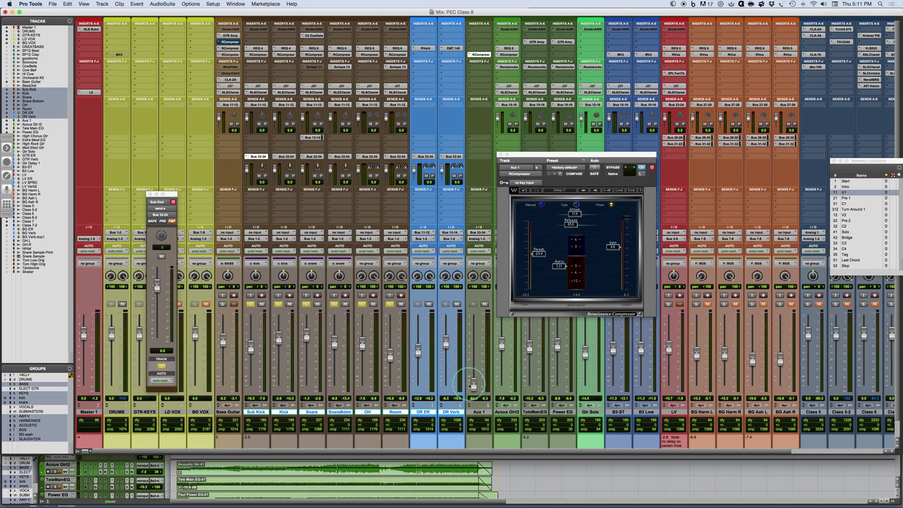
Raise Aux 1 to -18.8 dB and nudge the RCompressor release, then switch to PowerPoint
{"action": "left_click_drag", "start_coordinate": [473, 386], "coordinate": [474, 351]}
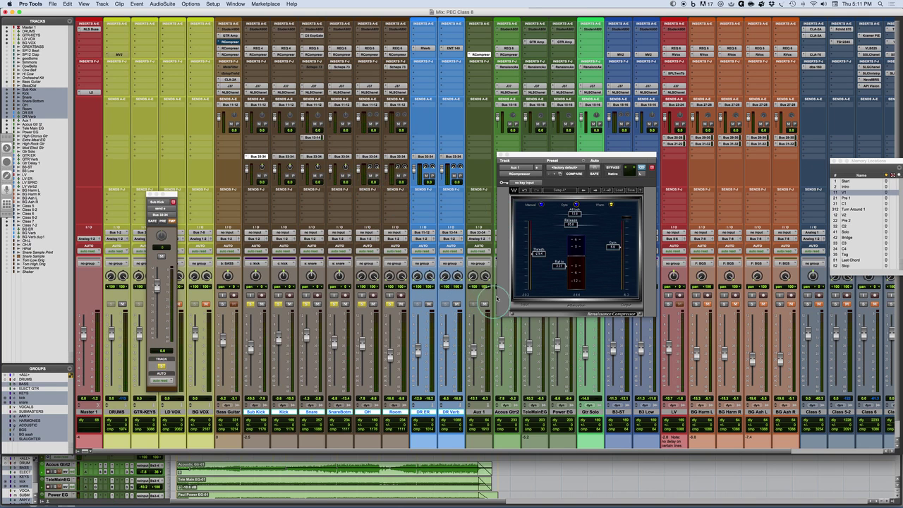
{"action": "left_click_drag", "start_coordinate": [548, 156], "coordinate": [596, 119]}
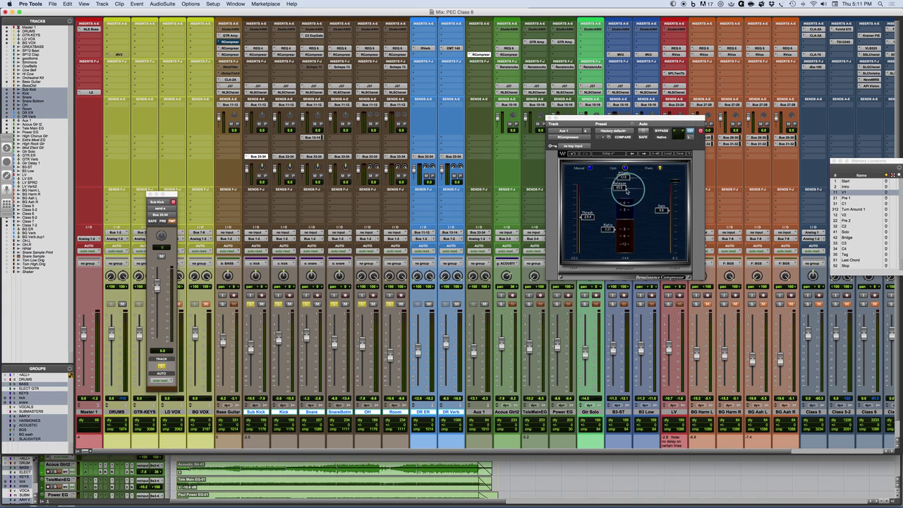
{"action": "left_click_drag", "start_coordinate": [626, 190], "coordinate": [622, 192]}
{"action": "key", "text": "super+Tab"}
{"action": "key", "text": "super+Tab"}
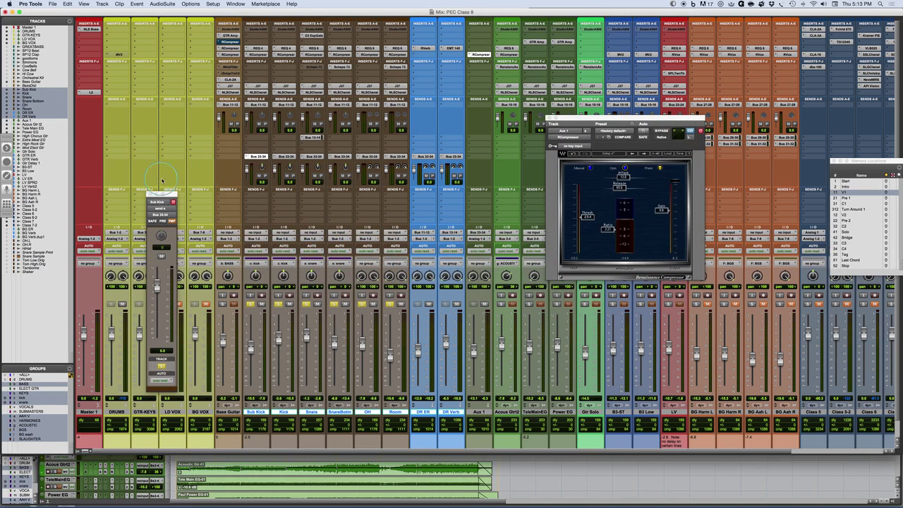
Drag the Sub Kick send window to the mixer's left edge beside the Tracks list
{"action": "left_click_drag", "start_coordinate": [168, 198], "coordinate": [120, 272]}
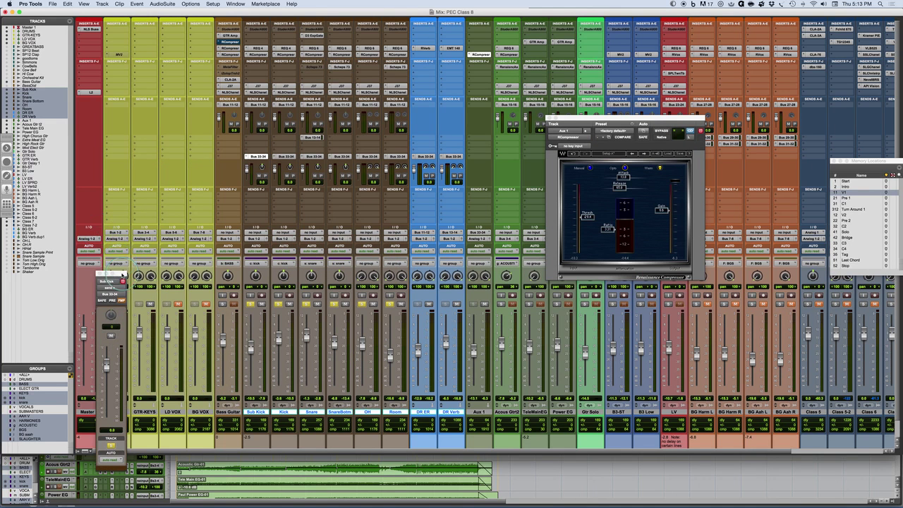
{"action": "left_click_drag", "start_coordinate": [120, 274], "coordinate": [79, 237]}
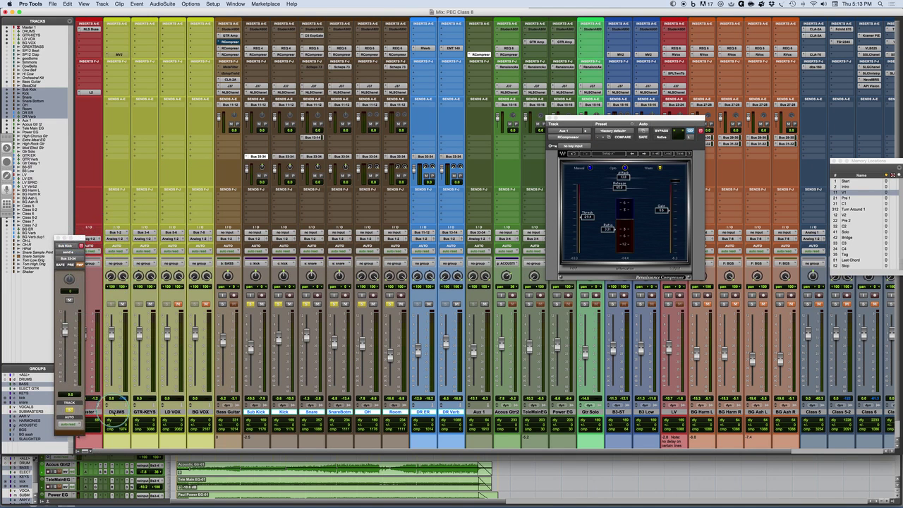
{"action": "left_click", "coordinate": [309, 444]}
Make a rapid series of clicks across the Pro Tools mixer window
{"action": "left_click", "coordinate": [103, 372]}
{"action": "left_click", "coordinate": [124, 351]}
{"action": "left_click", "coordinate": [181, 397]}
{"action": "left_click", "coordinate": [97, 330]}
{"action": "left_click", "coordinate": [228, 301]}
{"action": "left_click", "coordinate": [635, 388]}
{"action": "left_click", "coordinate": [321, 328]}
{"action": "left_click", "coordinate": [253, 332]}
{"action": "left_click", "coordinate": [311, 366]}
{"action": "left_click", "coordinate": [234, 336]}
{"action": "left_click", "coordinate": [237, 261]}
{"action": "left_click", "coordinate": [261, 300]}
{"action": "left_click", "coordinate": [281, 370]}
{"action": "left_click", "coordinate": [218, 258]}
{"action": "left_click", "coordinate": [224, 311]}
{"action": "left_click", "coordinate": [329, 385]}
{"action": "left_click", "coordinate": [228, 212]}
{"action": "left_click", "coordinate": [159, 127]}
{"action": "left_click", "coordinate": [98, 127]}
{"action": "left_click", "coordinate": [95, 273]}
{"action": "left_click", "coordinate": [347, 392]}
{"action": "left_click", "coordinate": [480, 332]}
{"action": "left_click", "coordinate": [461, 302]}
{"action": "left_click", "coordinate": [433, 300]}
{"action": "left_click", "coordinate": [322, 355]}
{"action": "left_click", "coordinate": [232, 352]}
{"action": "left_click", "coordinate": [85, 246]}
{"action": "left_click", "coordinate": [411, 373]}
{"action": "left_click", "coordinate": [472, 300]}
{"action": "left_click", "coordinate": [446, 284]}
{"action": "left_click", "coordinate": [432, 250]}
{"action": "left_click", "coordinate": [363, 247]}
{"action": "left_click", "coordinate": [120, 169]}
Toggle the GTR-KEYS mute back off, mute LD VOX, and switch to PowerPoint
{"action": "left_click", "coordinate": [122, 305]}
{"action": "left_click", "coordinate": [151, 306]}
{"action": "left_click", "coordinate": [178, 305]}
{"action": "key", "text": "super+Tab"}
Choose Microsoft PowerPoint in the app switcher to bring the Class 4 Preview window forward
{"action": "left_click", "coordinate": [328, 242]}
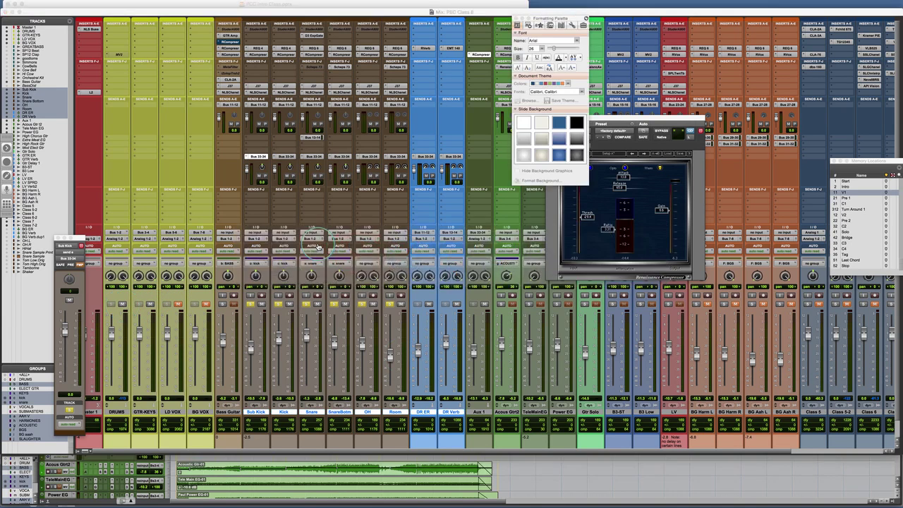